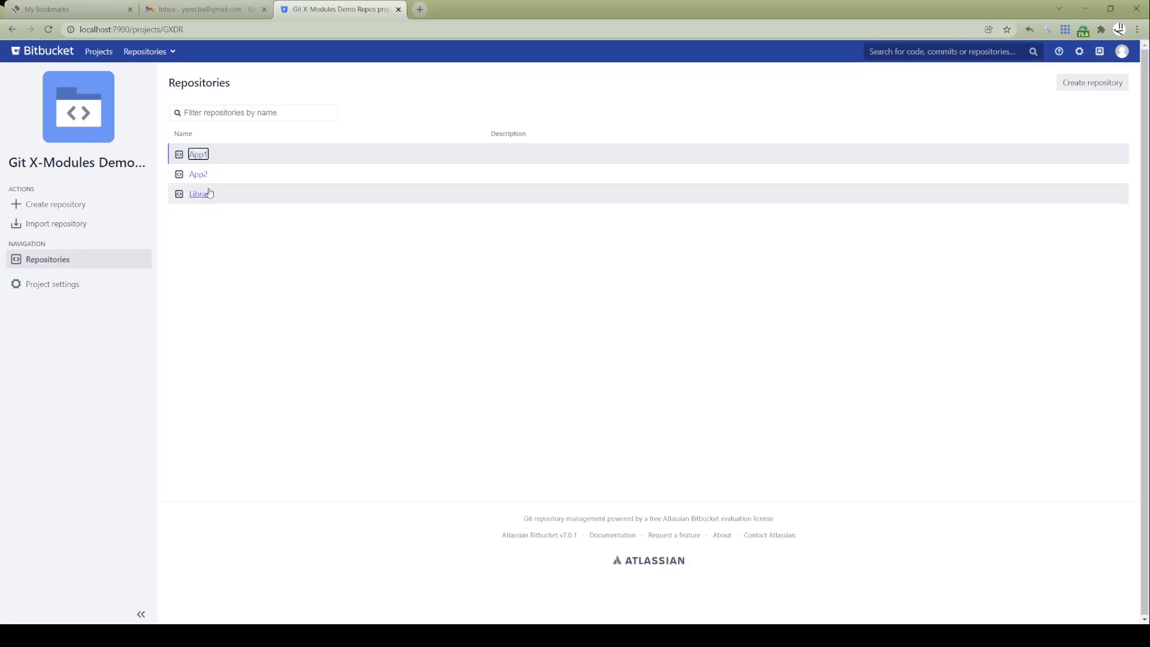
# Step: In App1's Git X-Modules settings, add the Library repository's production branch as a module, apply the changes and view App1's source
pyautogui.click(199, 157)
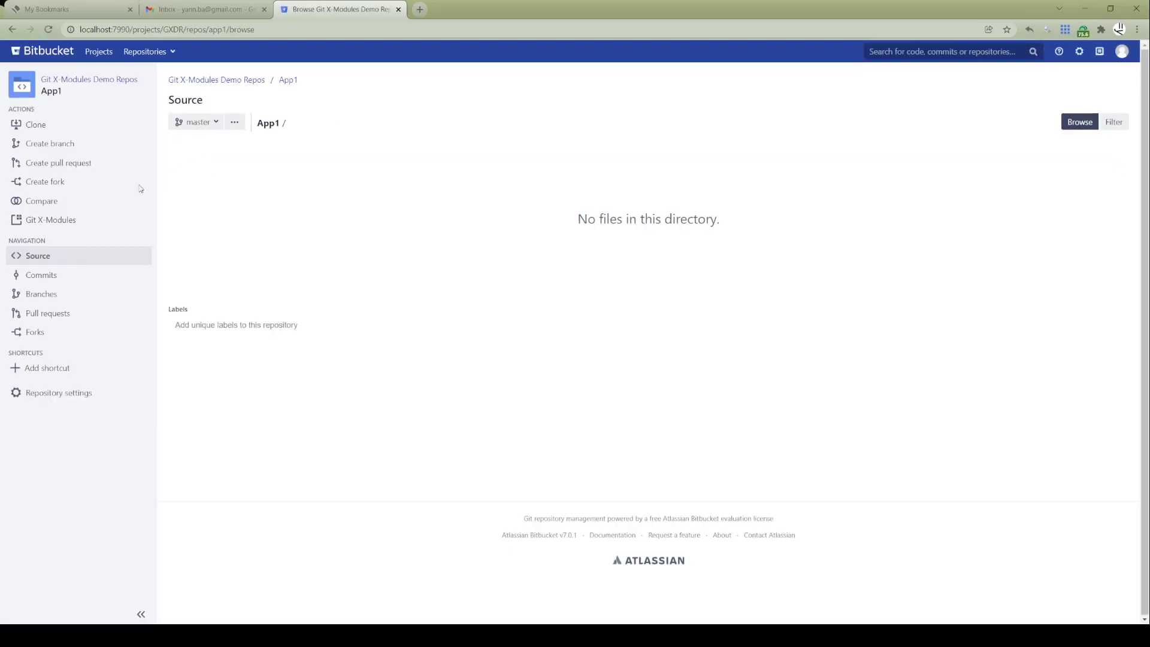
pyautogui.click(87, 221)
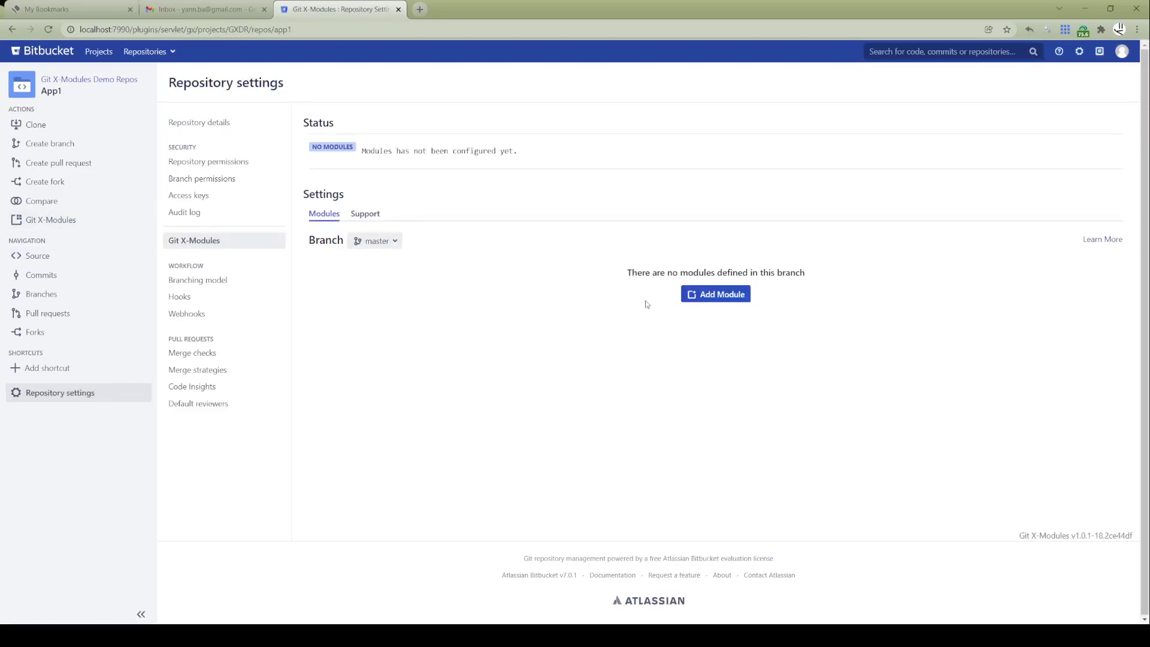
pyautogui.click(719, 295)
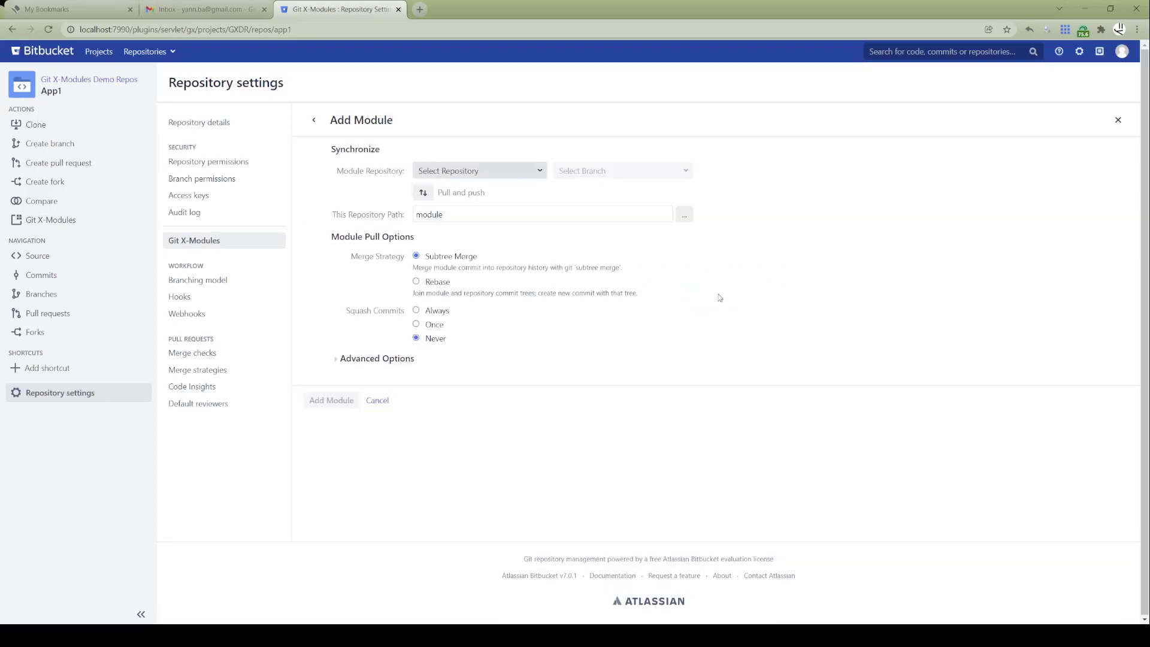
pyautogui.click(536, 177)
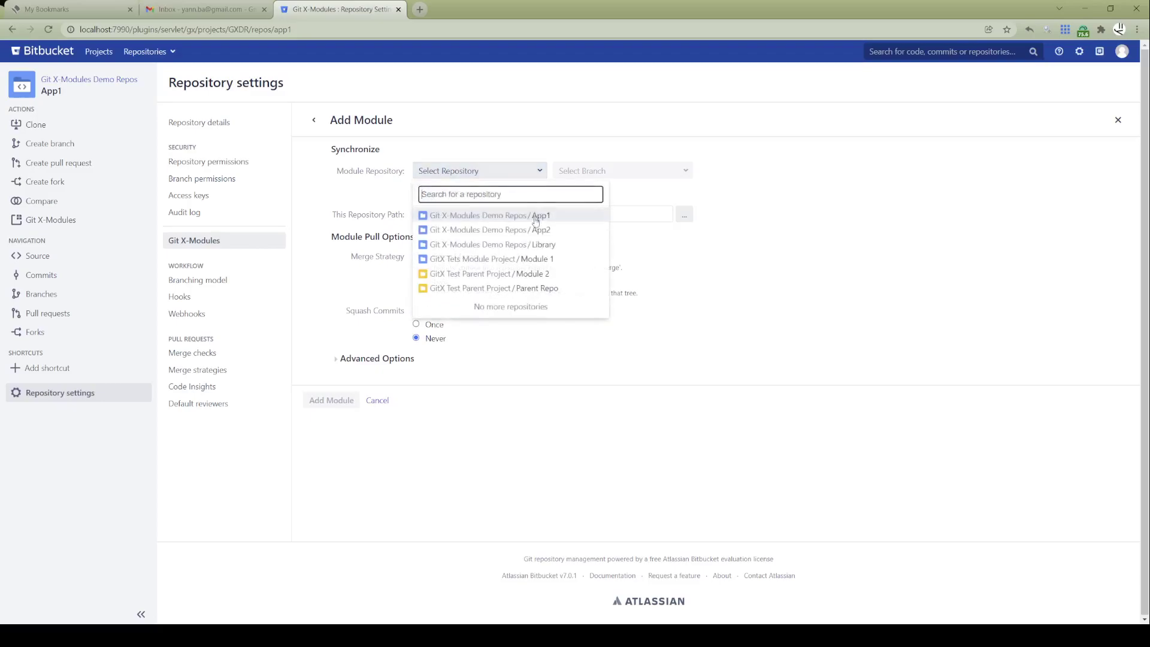
pyautogui.click(535, 250)
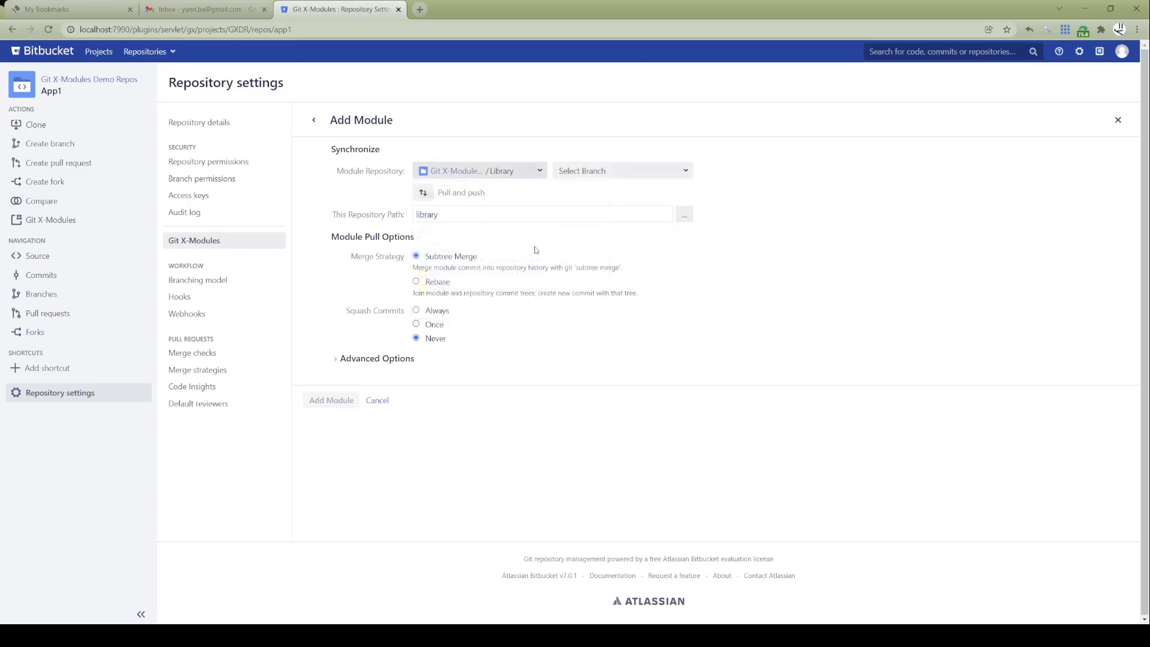
pyautogui.click(685, 172)
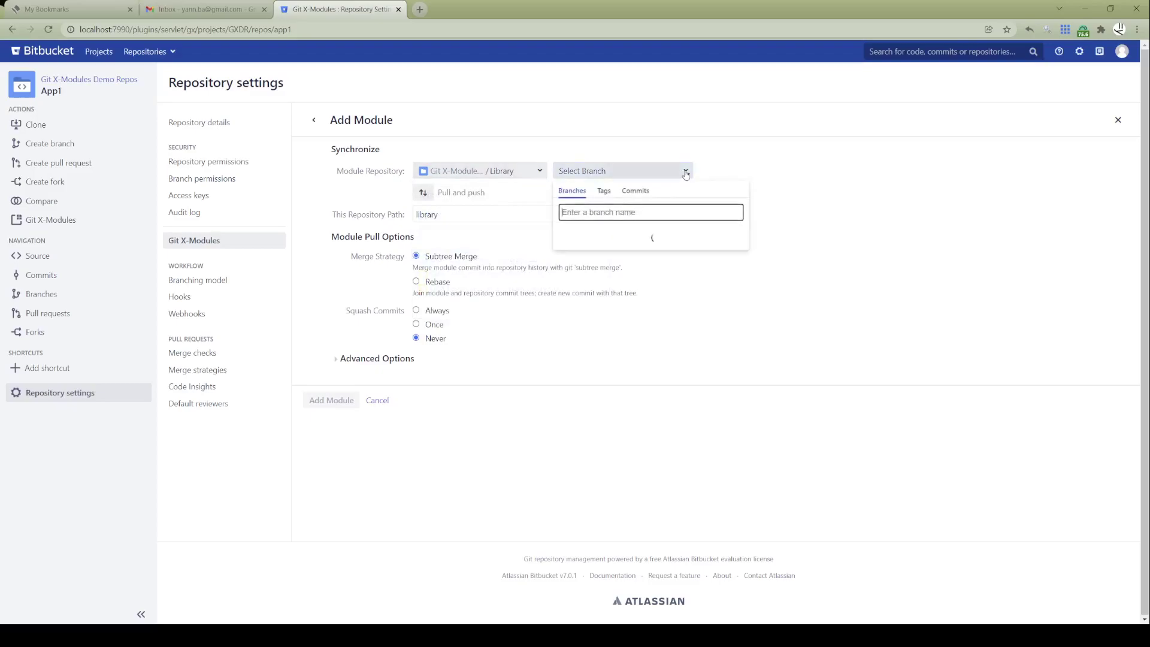
pyautogui.click(655, 235)
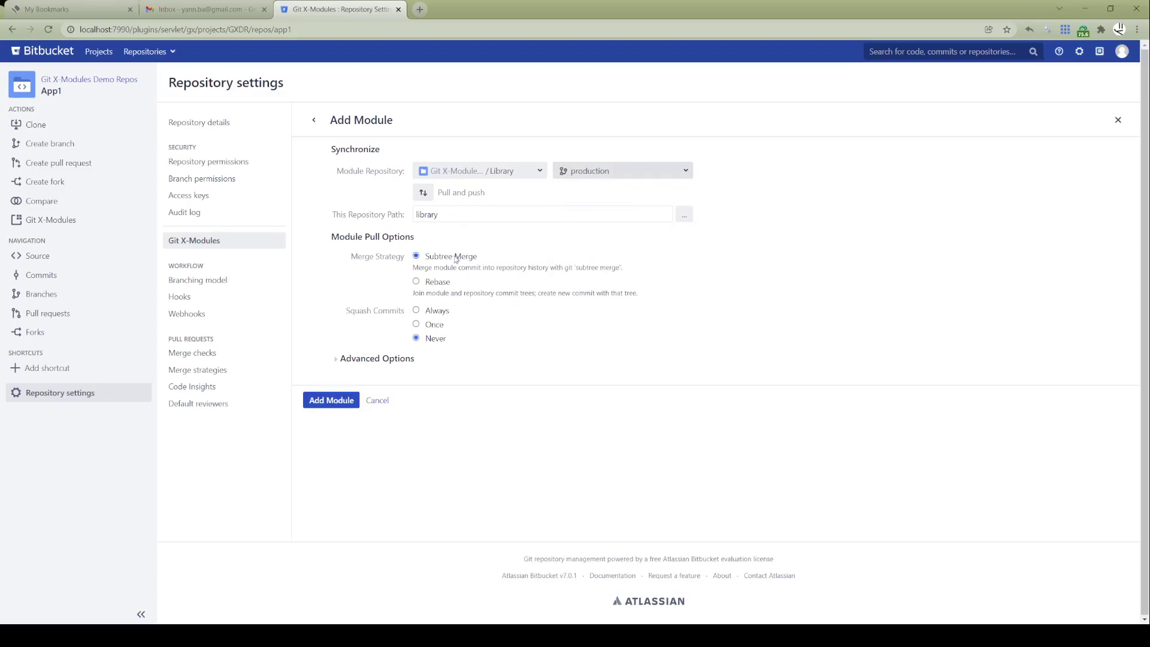
pyautogui.click(318, 402)
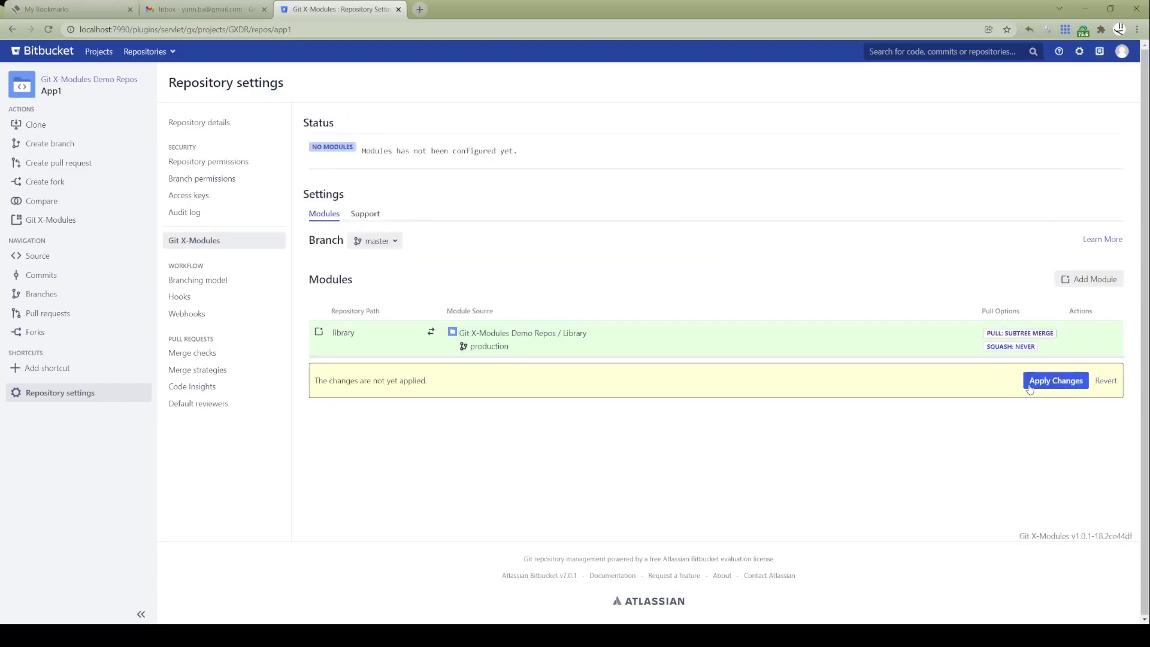
pyautogui.click(1030, 387)
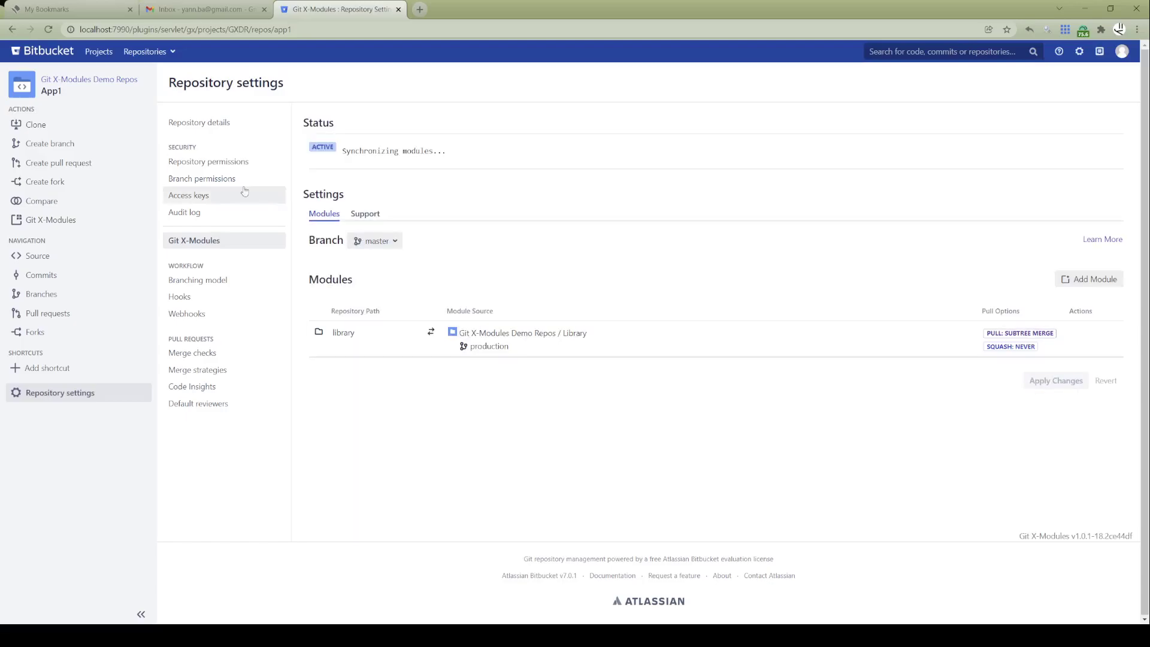
pyautogui.click(87, 257)
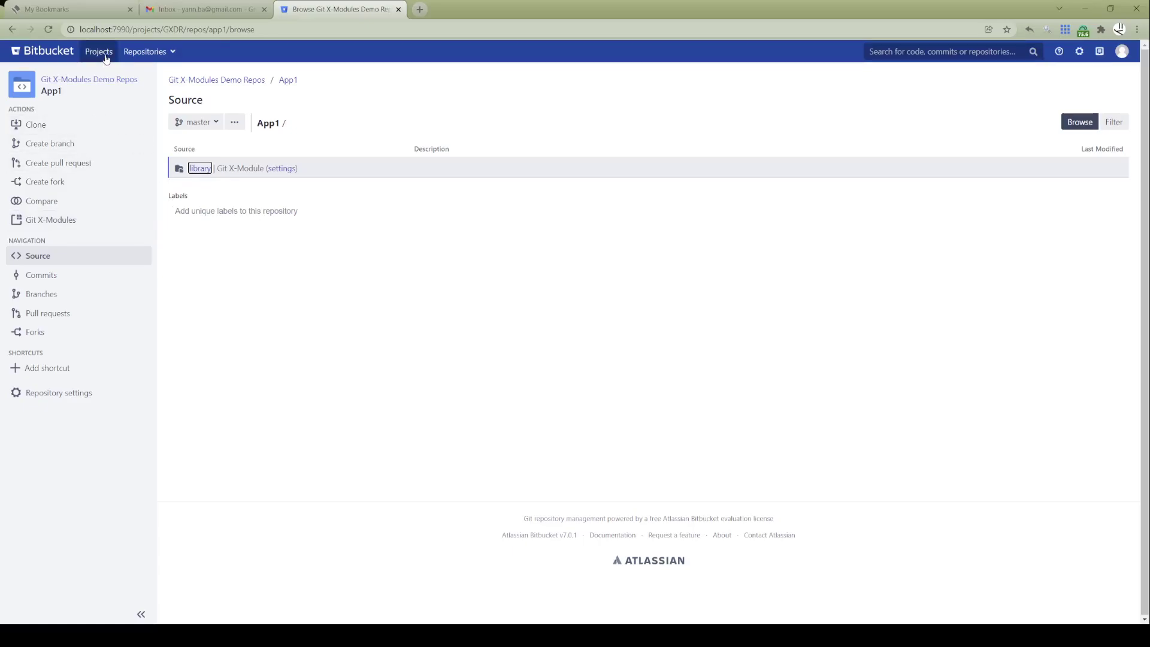
# Step: Start a new Git X-Modules module in the App2 repository, sourced from the Library repository's production branch
pyautogui.click(188, 81)
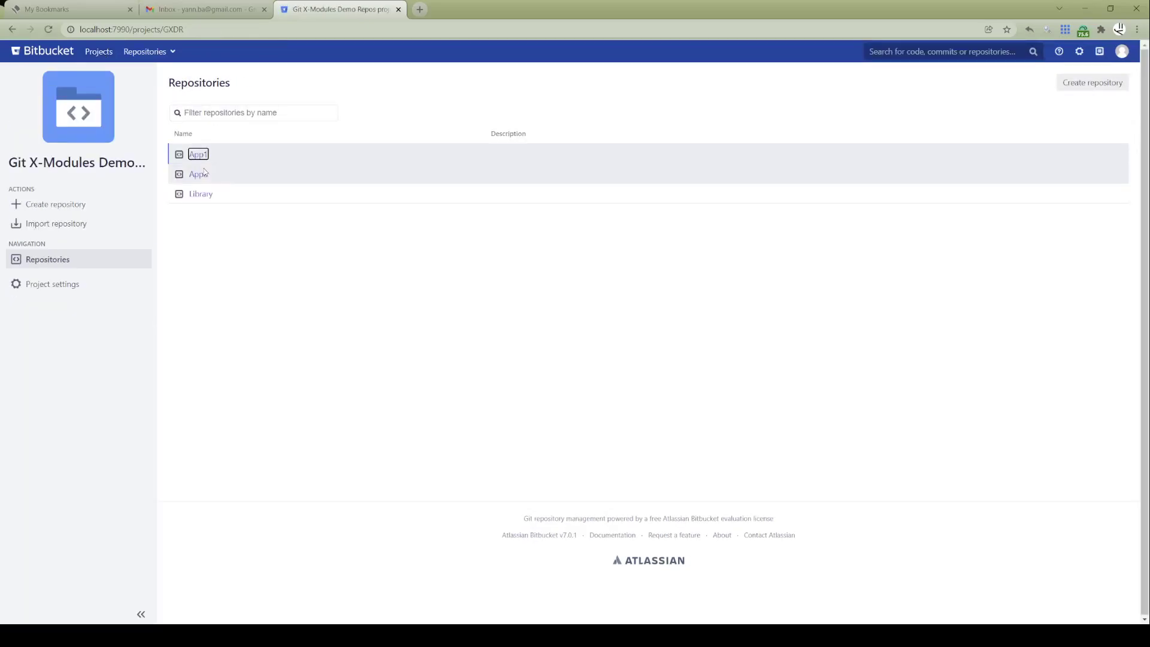
pyautogui.click(201, 178)
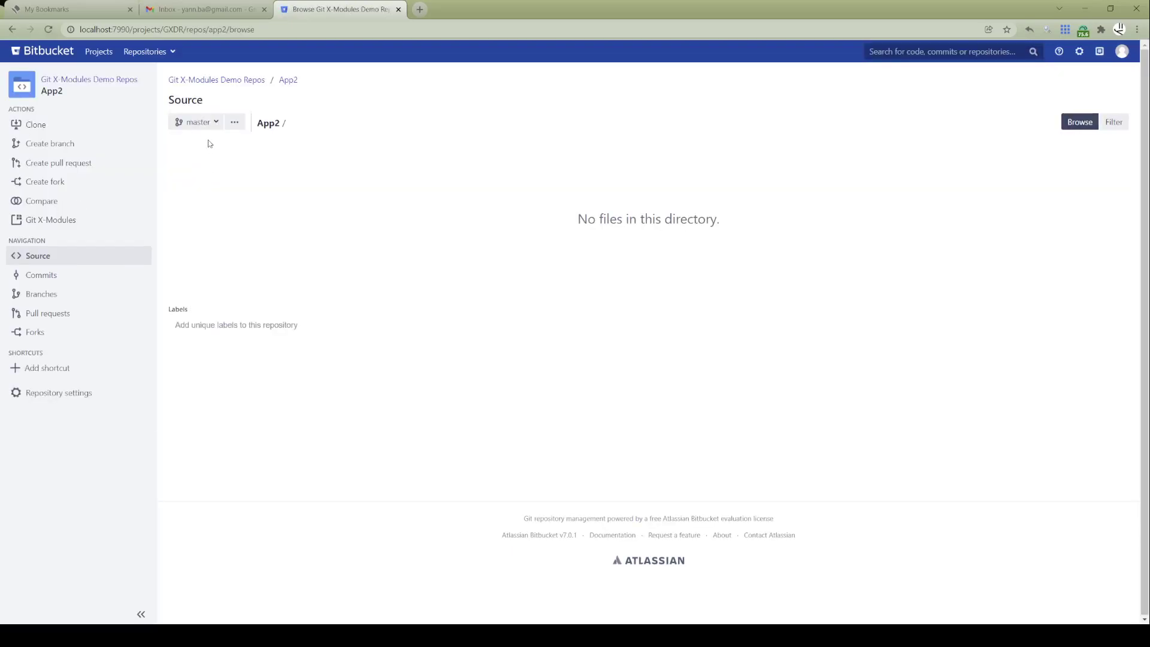
pyautogui.click(50, 220)
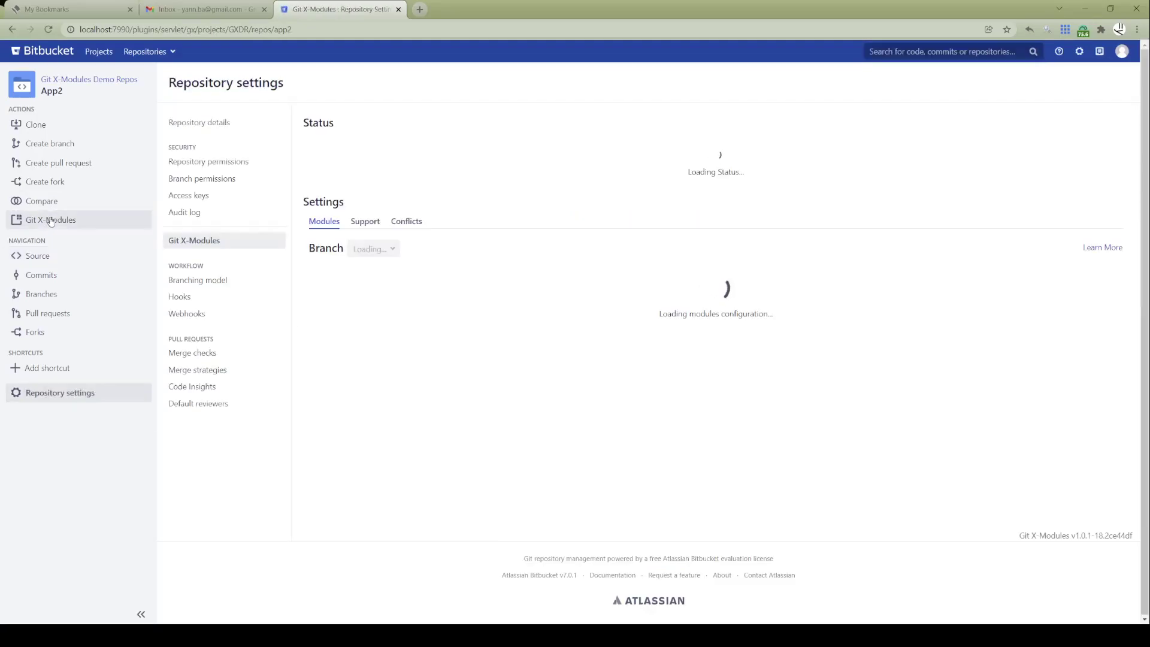
pyautogui.click(717, 295)
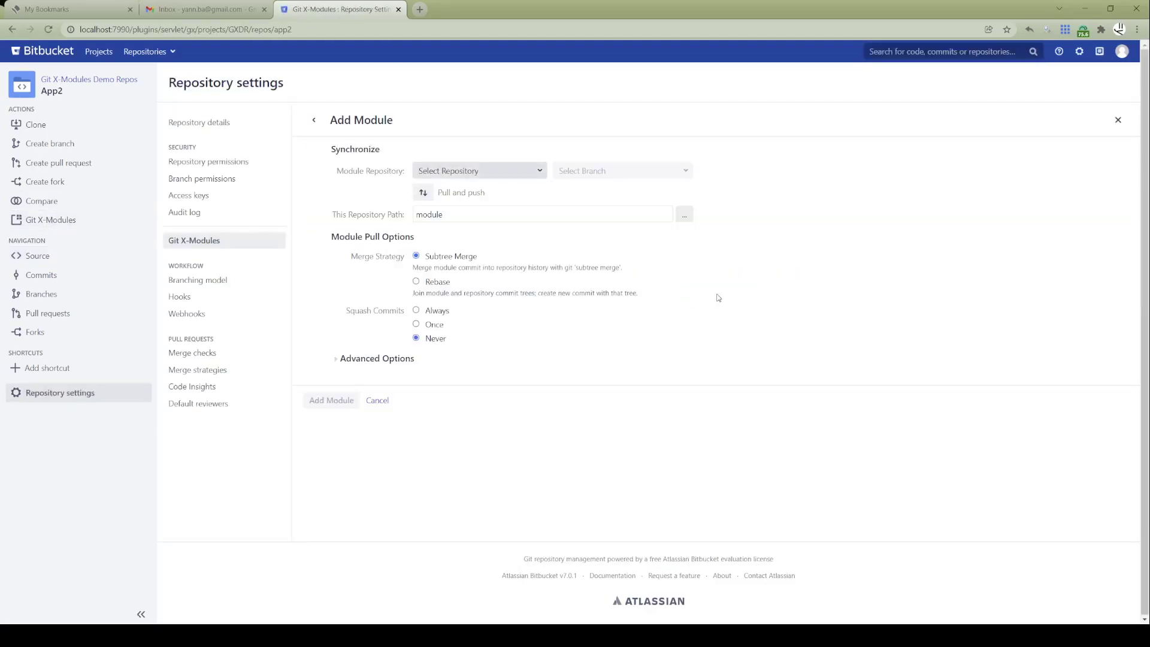
pyautogui.click(518, 173)
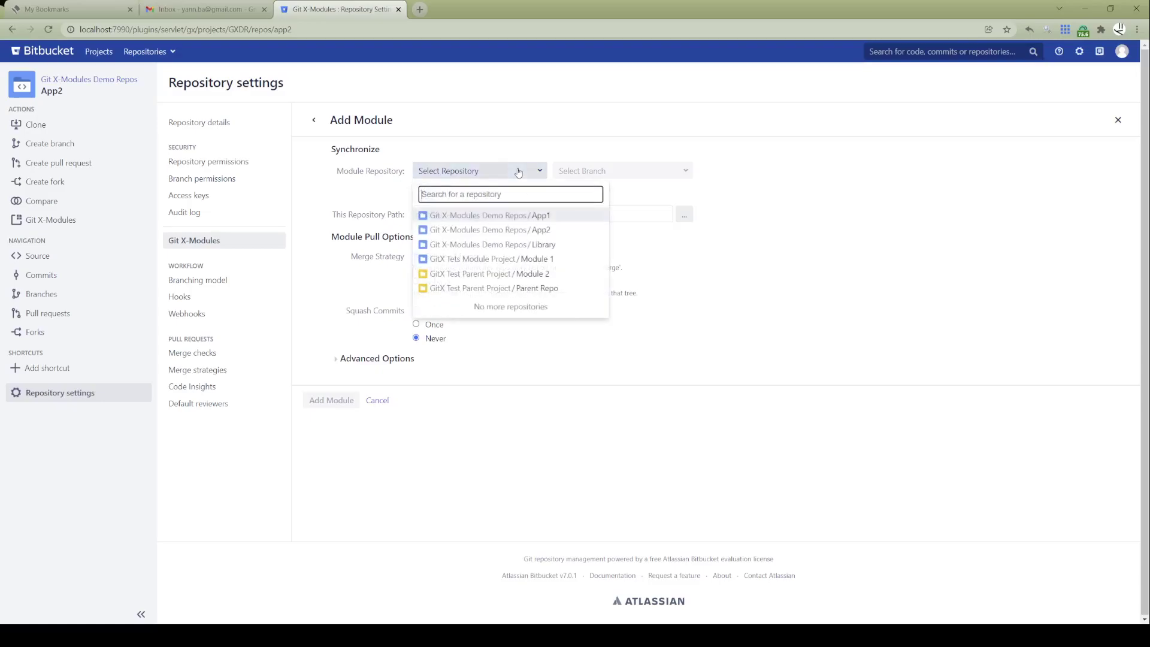
pyautogui.click(542, 247)
pyautogui.click(623, 173)
pyautogui.click(617, 238)
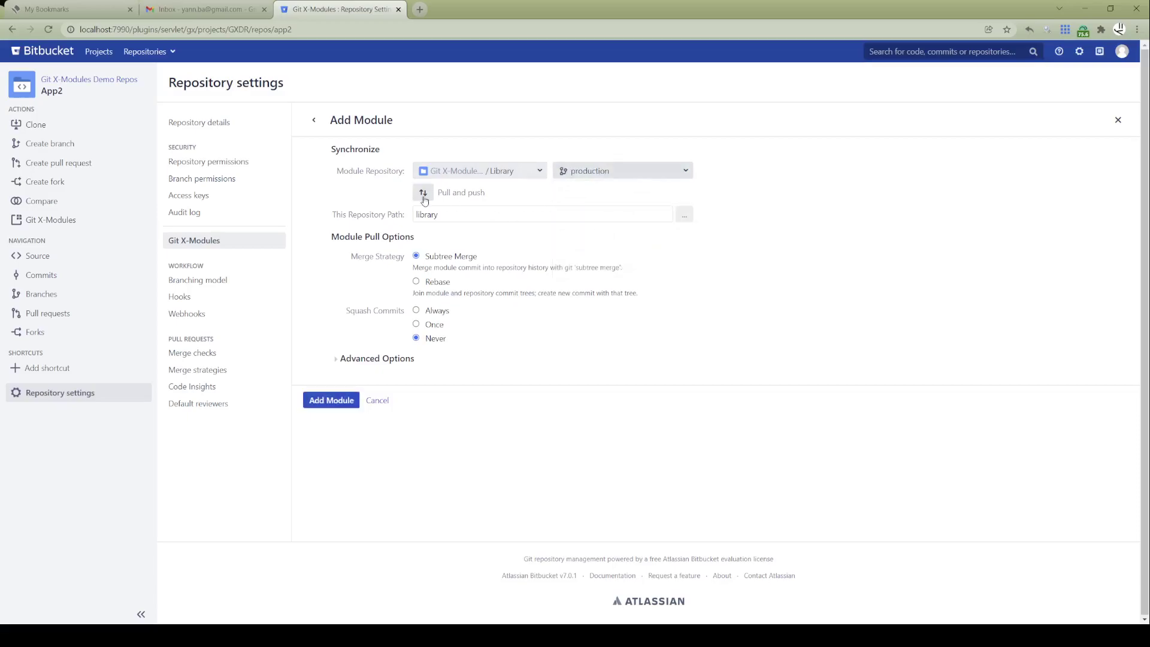
# Step: Set the module's merge strategy to Rebase and squash commits to Always, and add it to App2 with the changes applied
pyautogui.click(417, 282)
pyautogui.click(417, 310)
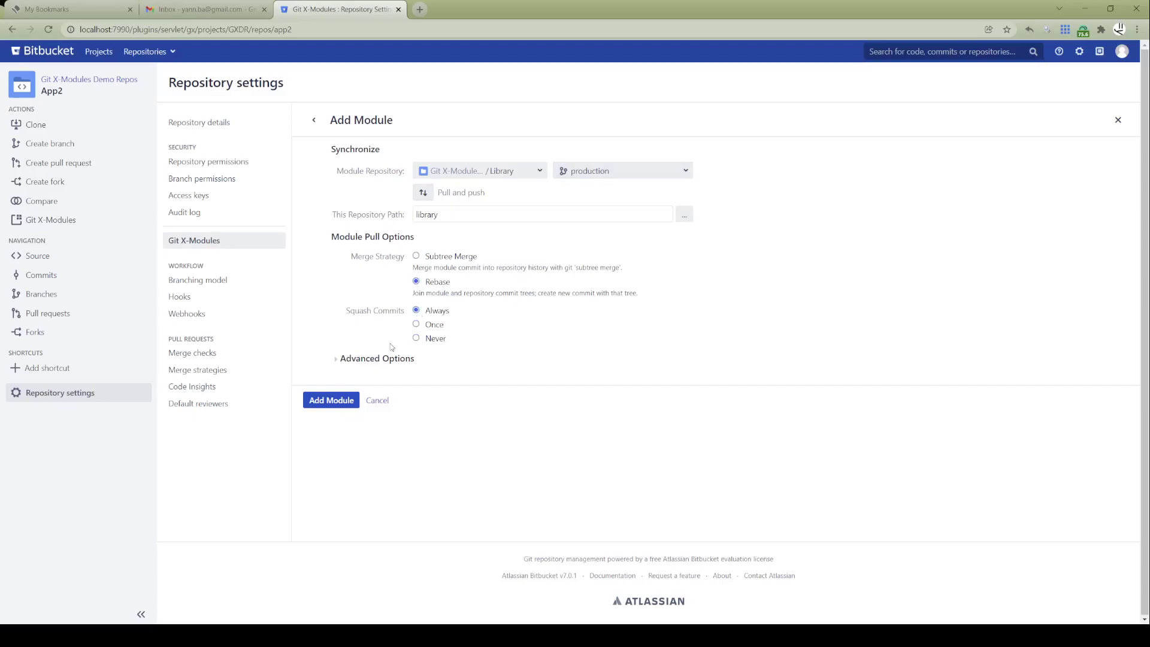
pyautogui.click(321, 402)
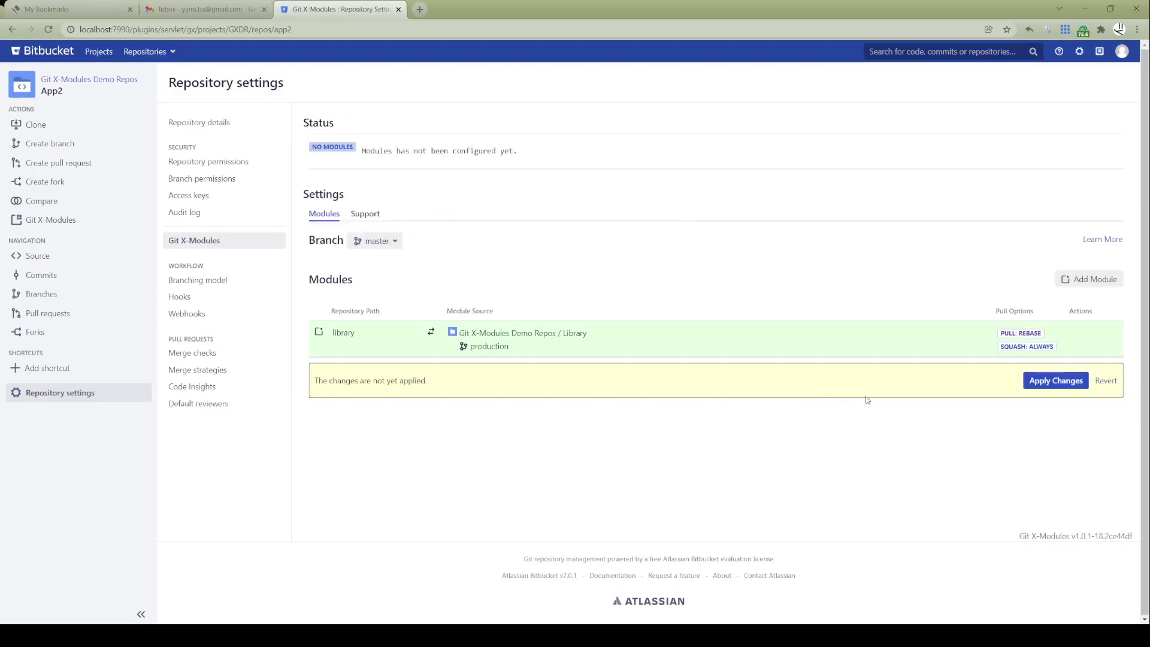
pyautogui.click(1034, 386)
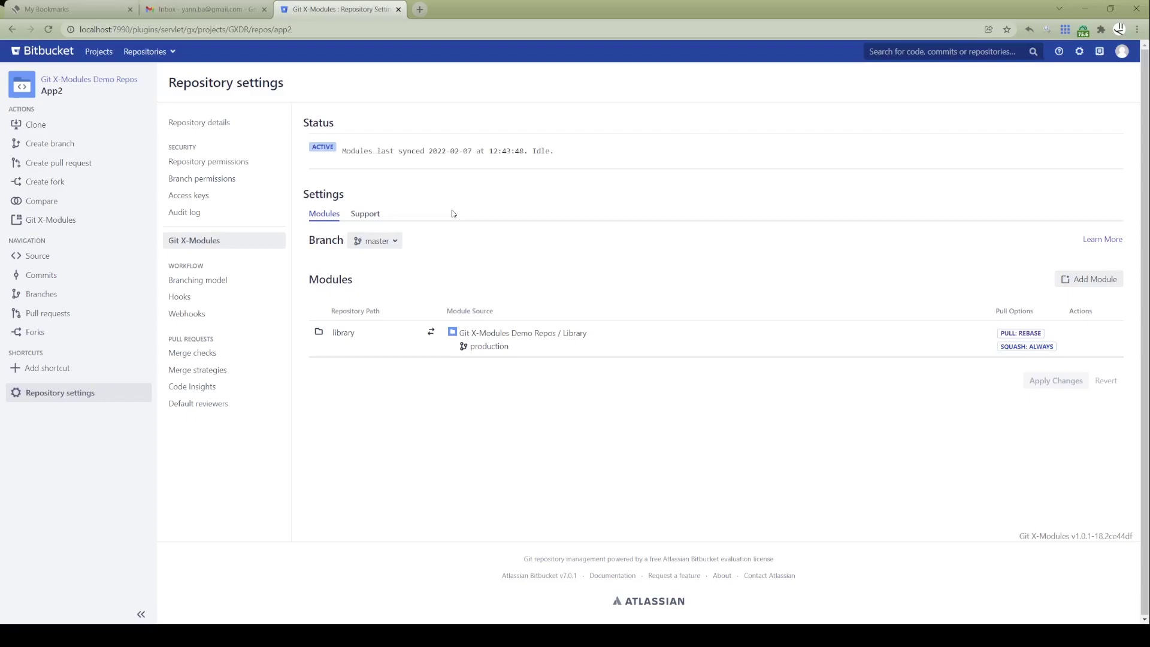
# Step: Examine App2's source and commit history on the master branch, and return to the project's repository list
pyautogui.click(76, 263)
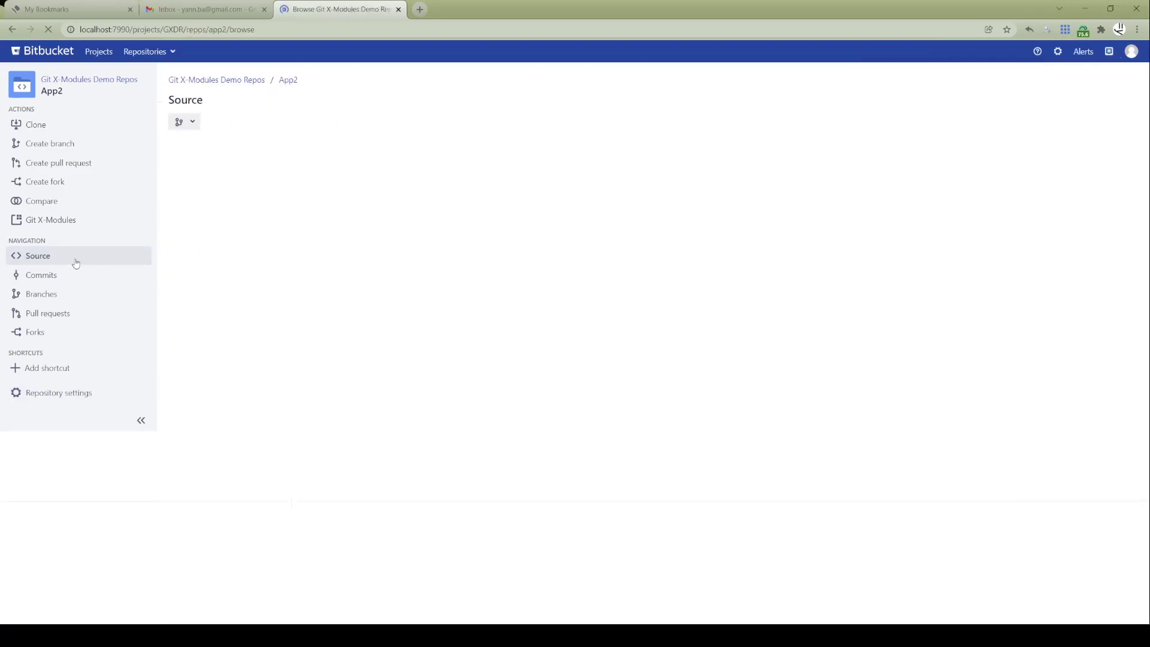
pyautogui.click(77, 274)
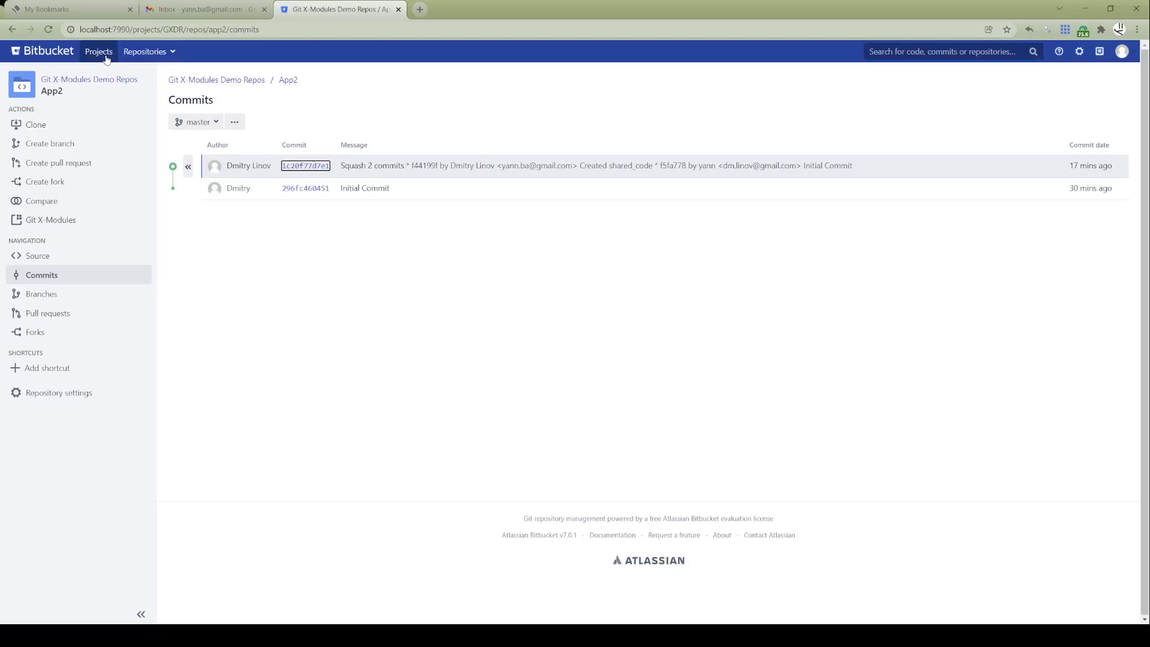
pyautogui.click(192, 81)
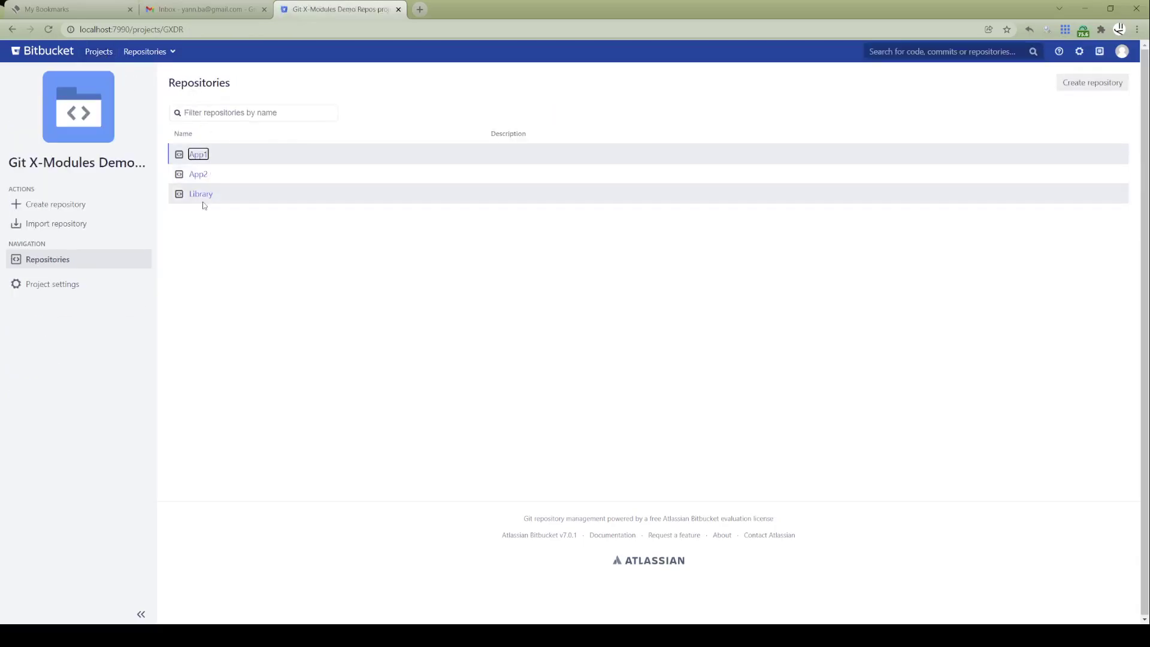
# Step: Edit shared_code on the Library repository's production branch, appending a "---" line and the line "Shared code changed in the Library"
pyautogui.click(203, 201)
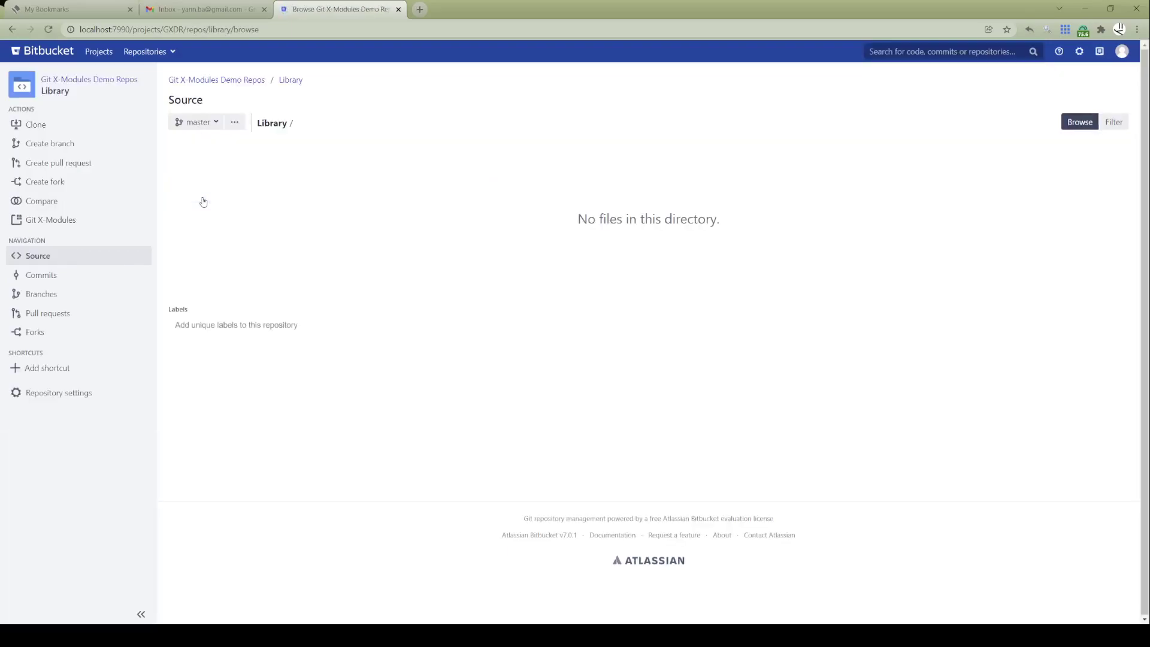
pyautogui.click(216, 124)
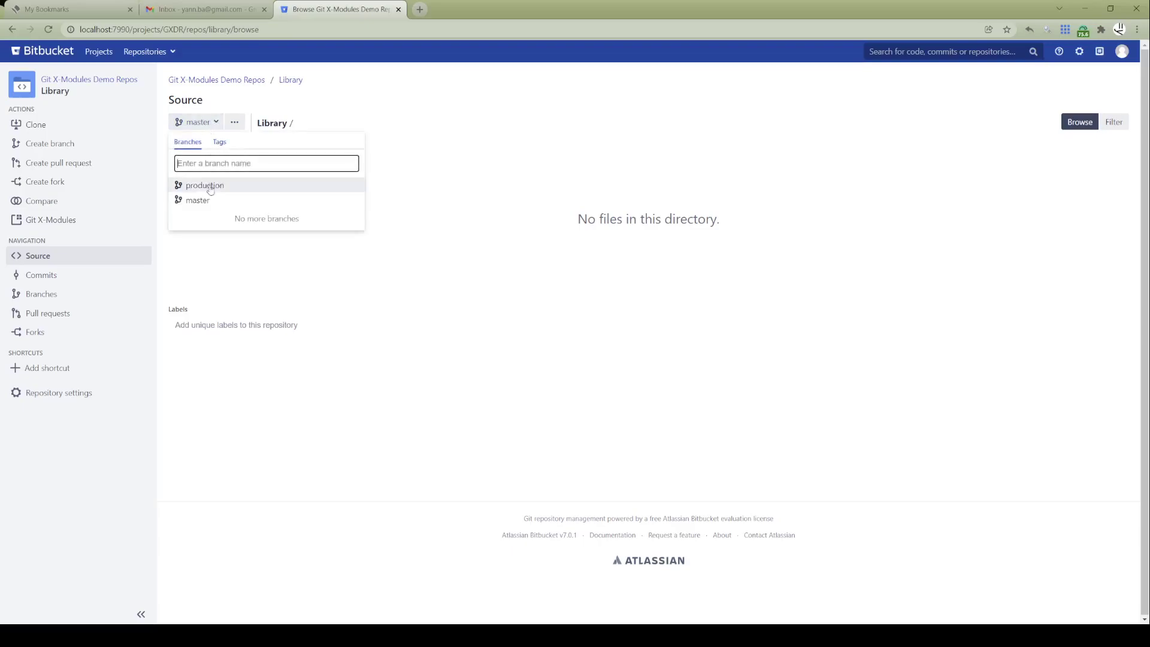
pyautogui.click(210, 188)
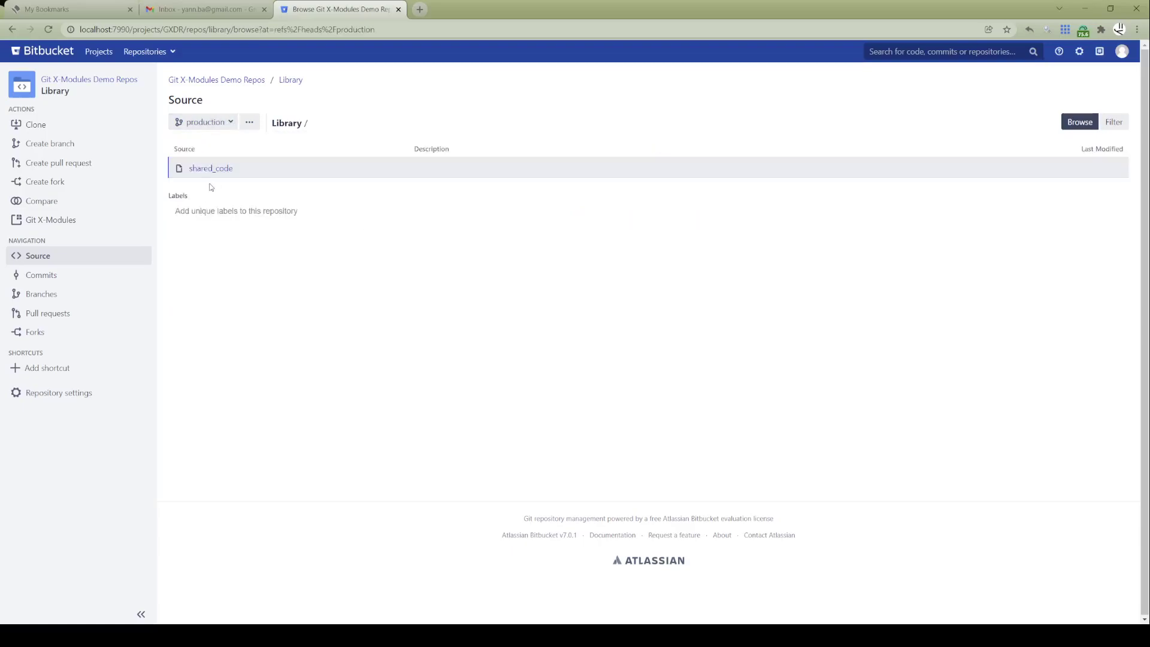
pyautogui.click(207, 171)
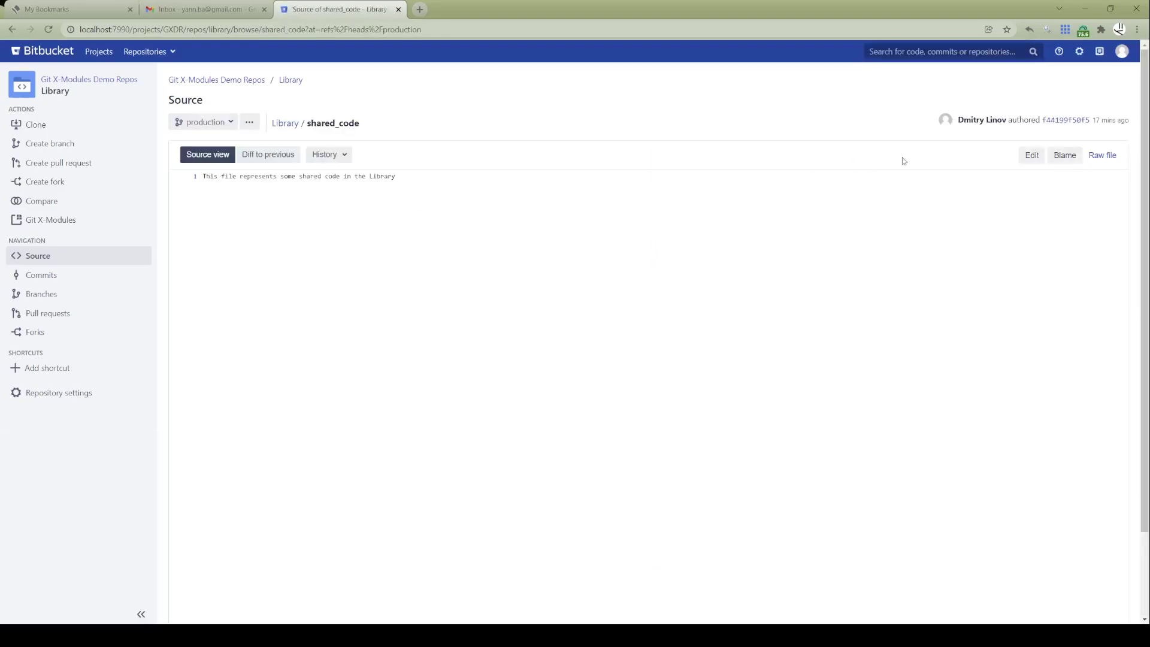
pyautogui.click(1031, 157)
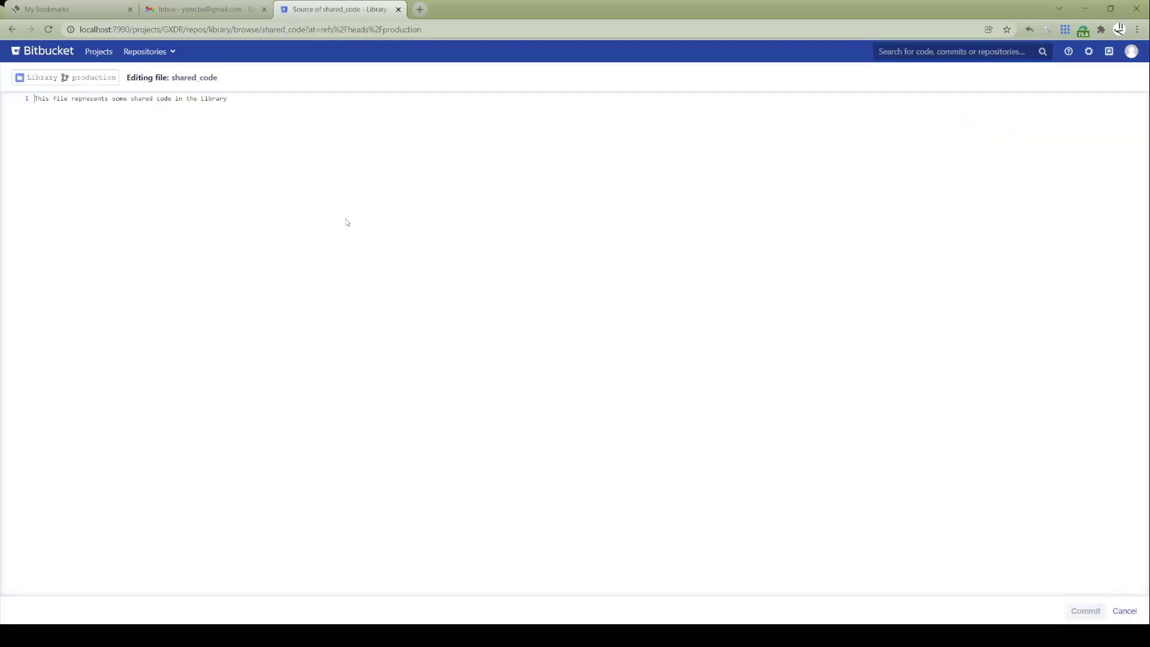
pyautogui.click(262, 103)
pyautogui.press('Return')
pyautogui.write('--')
pyautogui.write('hared cod')
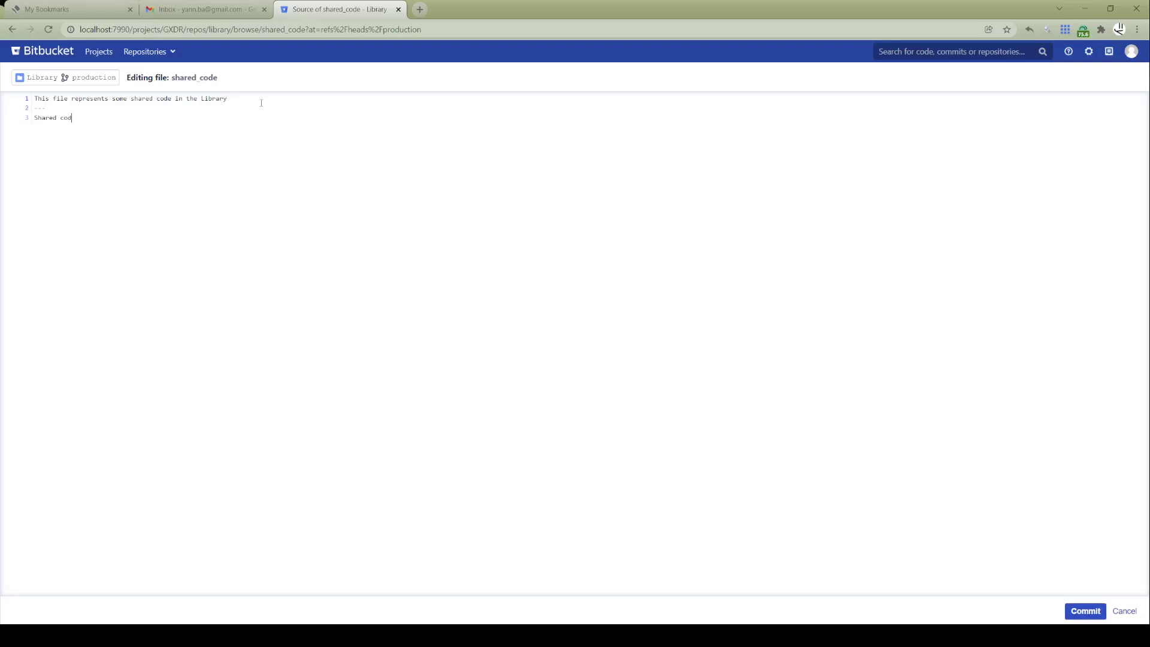
pyautogui.write('e changed in the Librar')
# Step: Commit the edited file with the message "shared_code updated in the Library"
pyautogui.click(1099, 612)
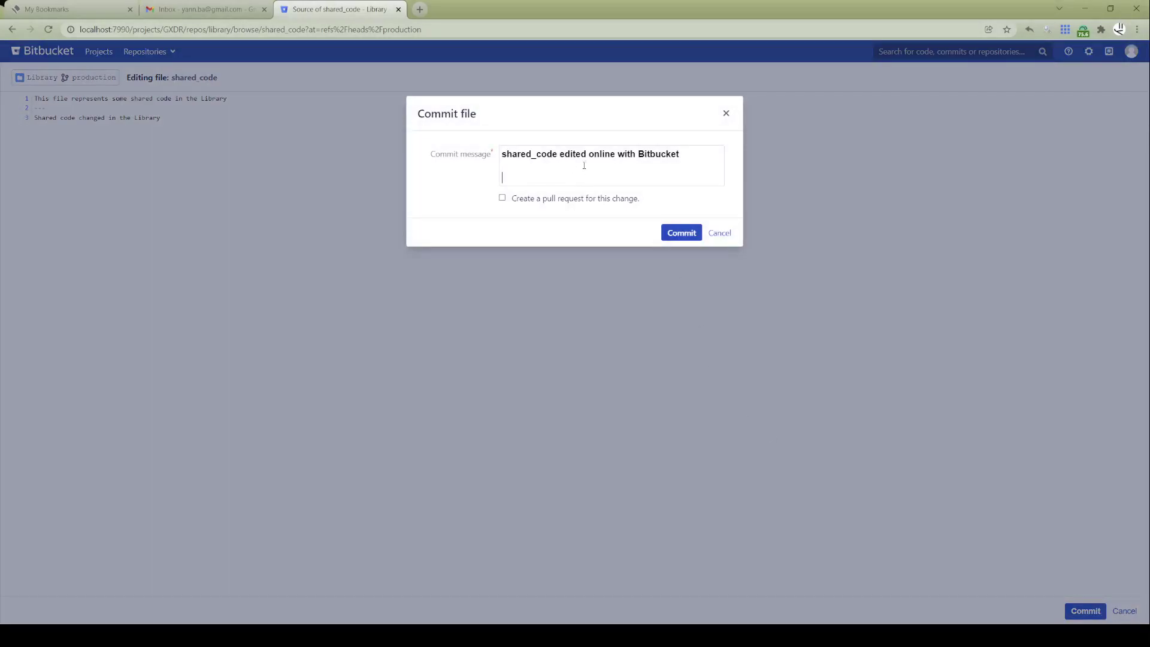
pyautogui.moveTo(560, 154); pyautogui.dragTo(679, 164)
pyautogui.write('updaed')
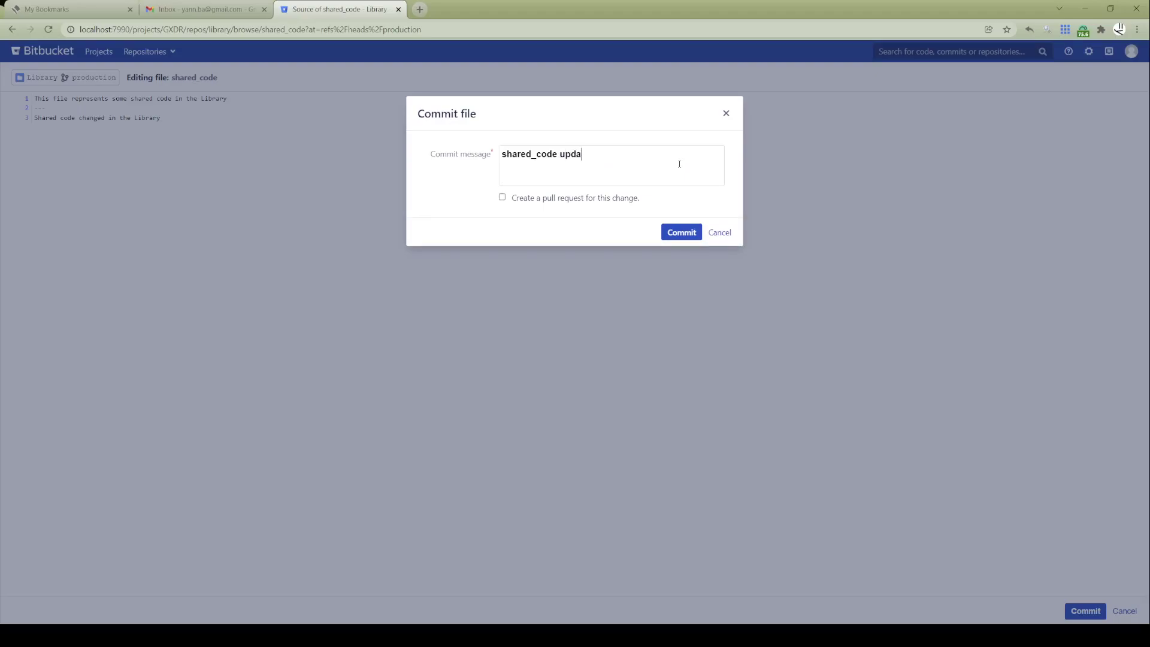
pyautogui.press('BackSpace')
pyautogui.press('BackSpace')
pyautogui.write('ted in the Library')
pyautogui.click(673, 232)
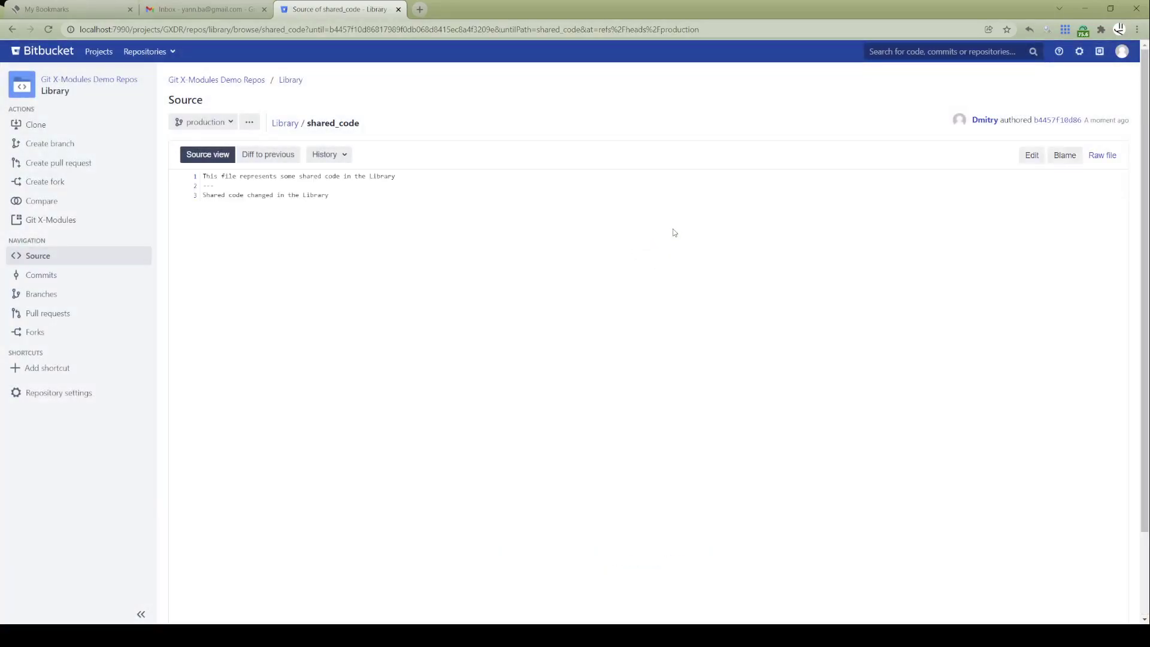
# Step: Check the module synchronization status of the App1 repository and view its source listing
pyautogui.click(200, 81)
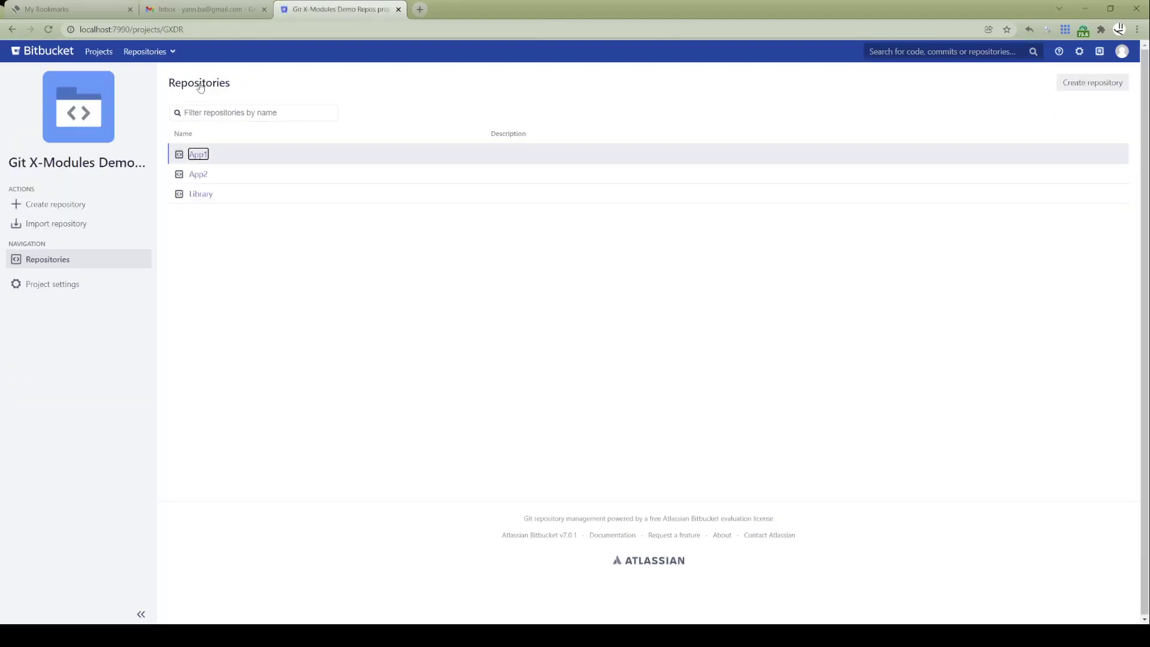
pyautogui.click(199, 154)
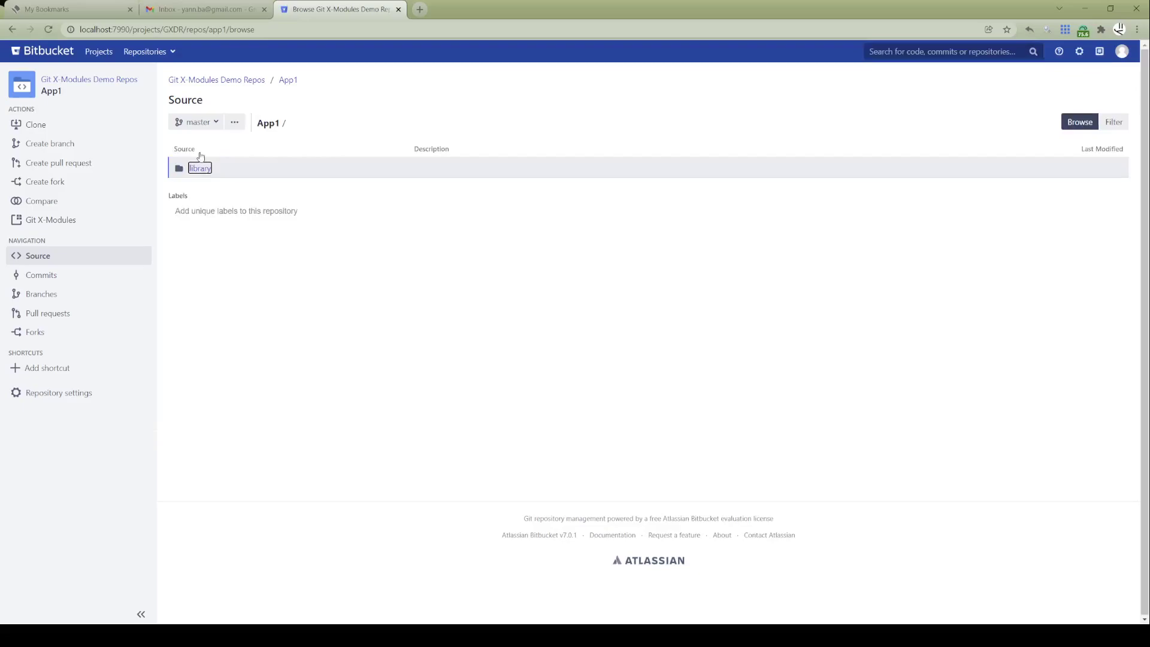
pyautogui.click(51, 220)
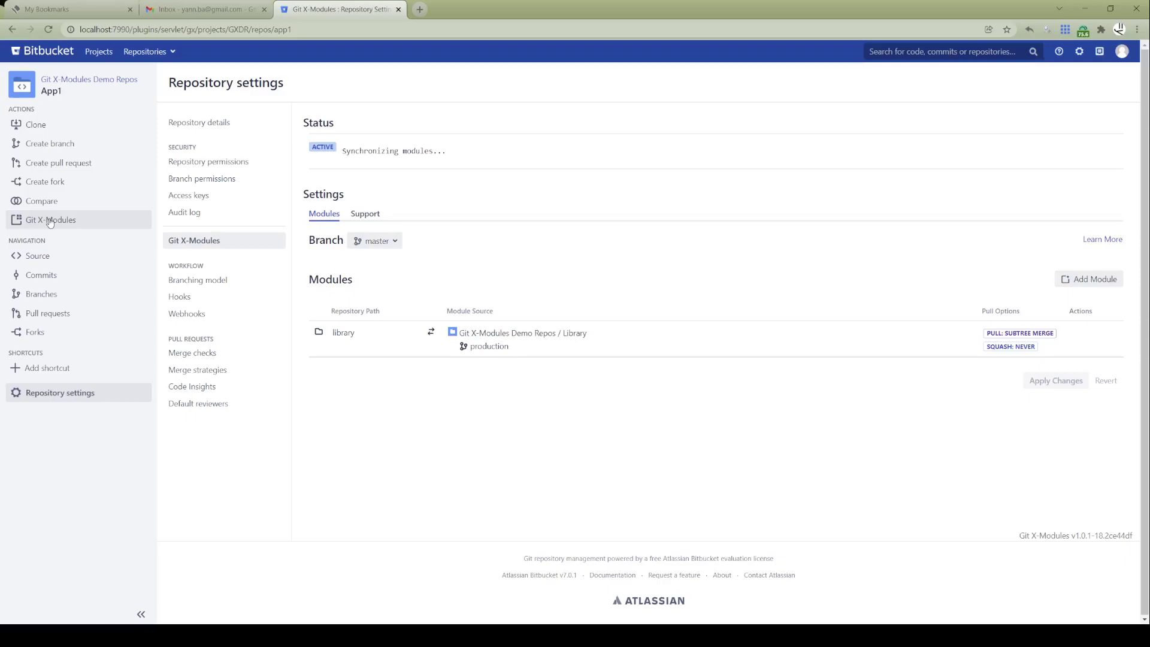
pyautogui.click(53, 258)
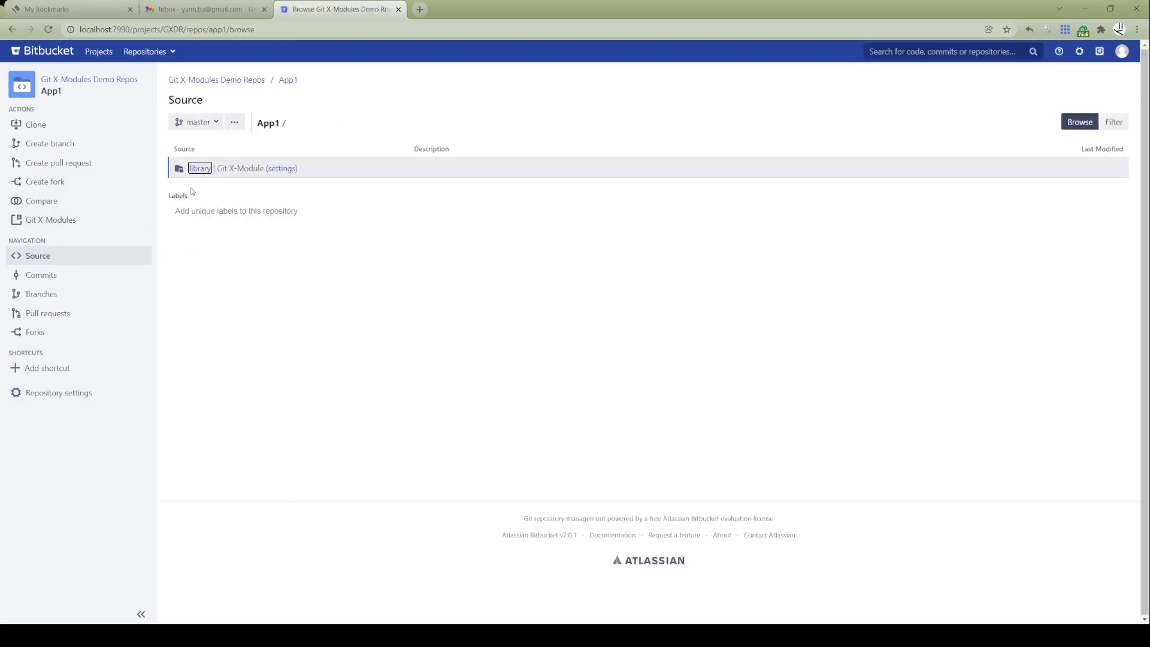
# Step: Examine library/shared_code and the commit history of App1's master branch, and return to the project's repository list
pyautogui.click(200, 168)
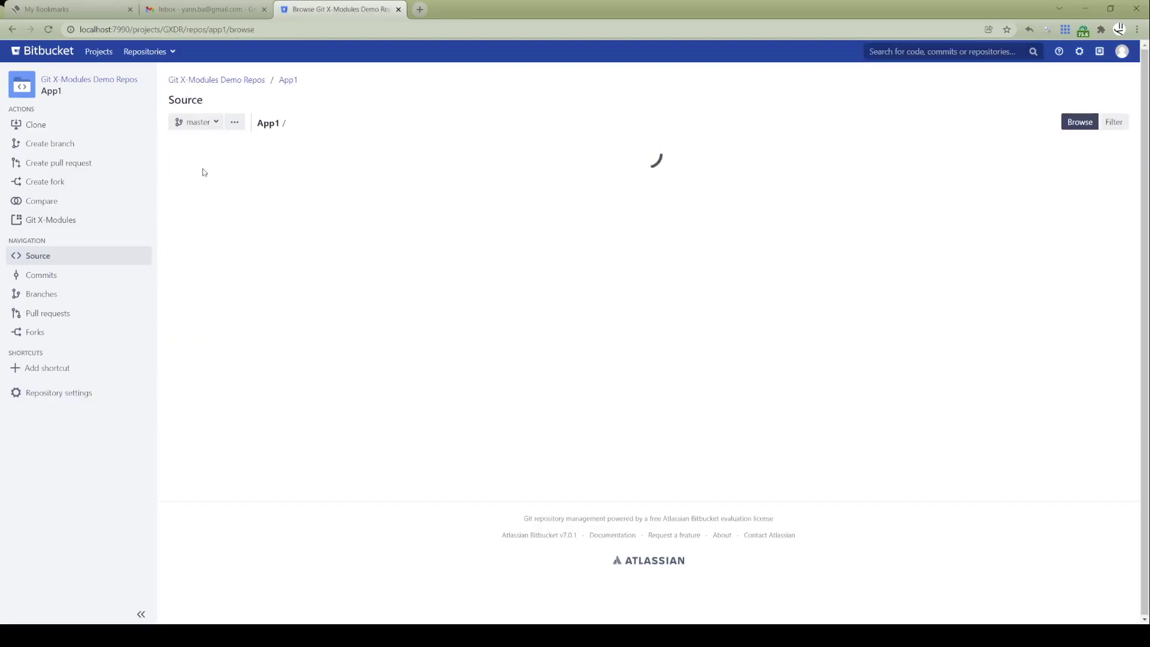
pyautogui.click(211, 188)
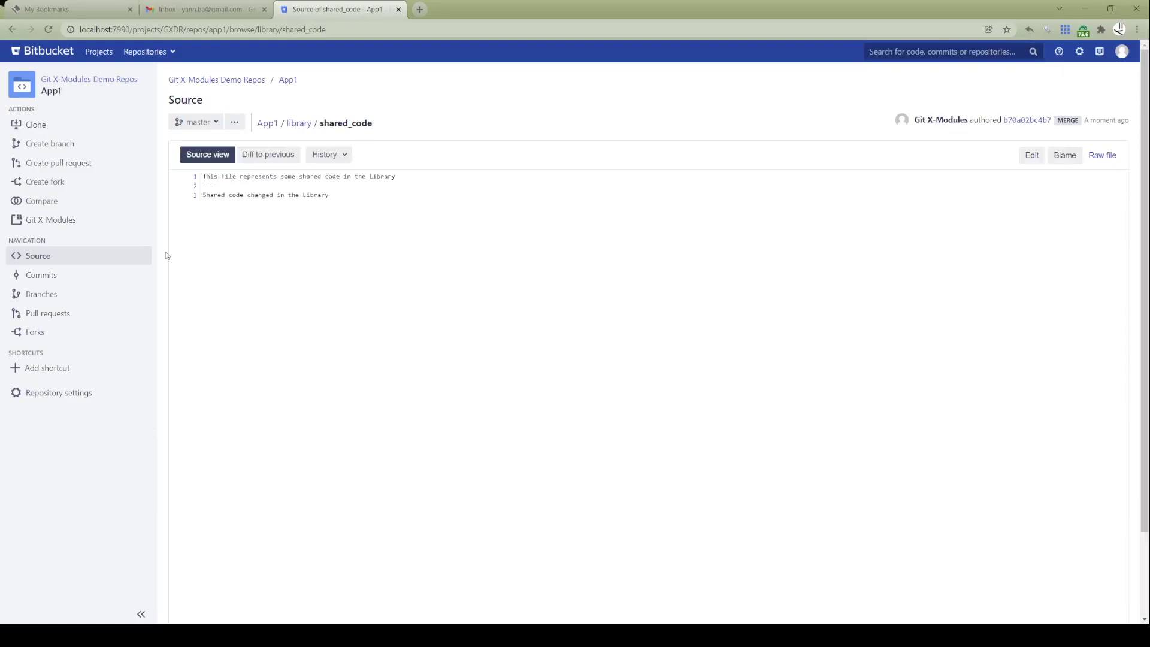
pyautogui.click(71, 275)
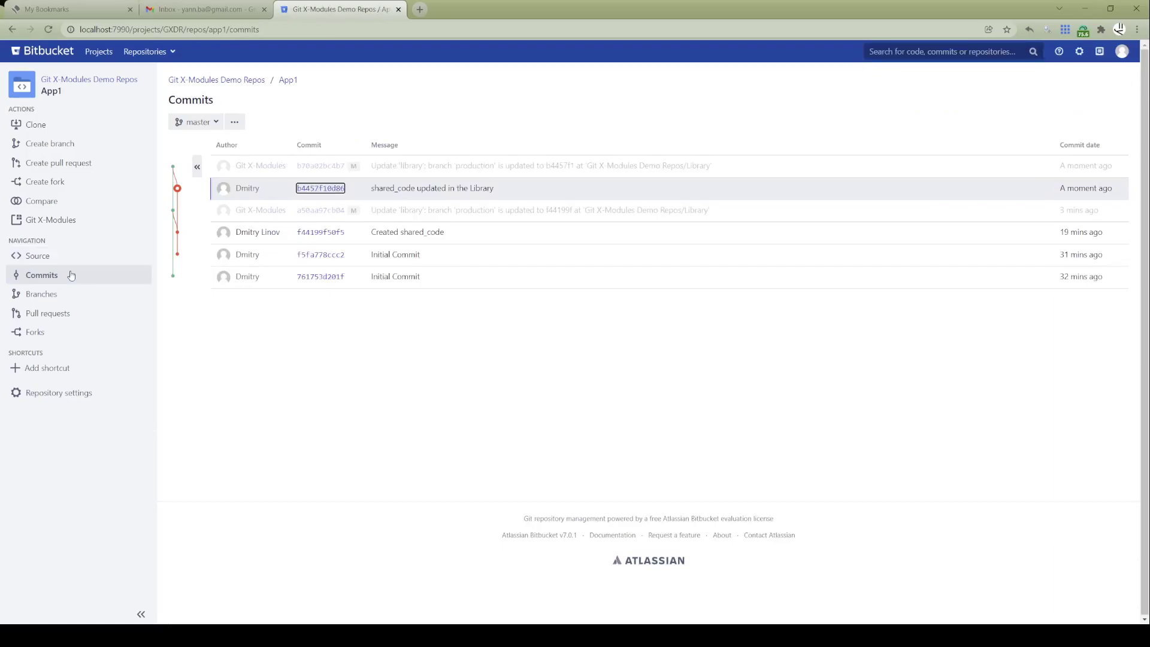
pyautogui.click(202, 80)
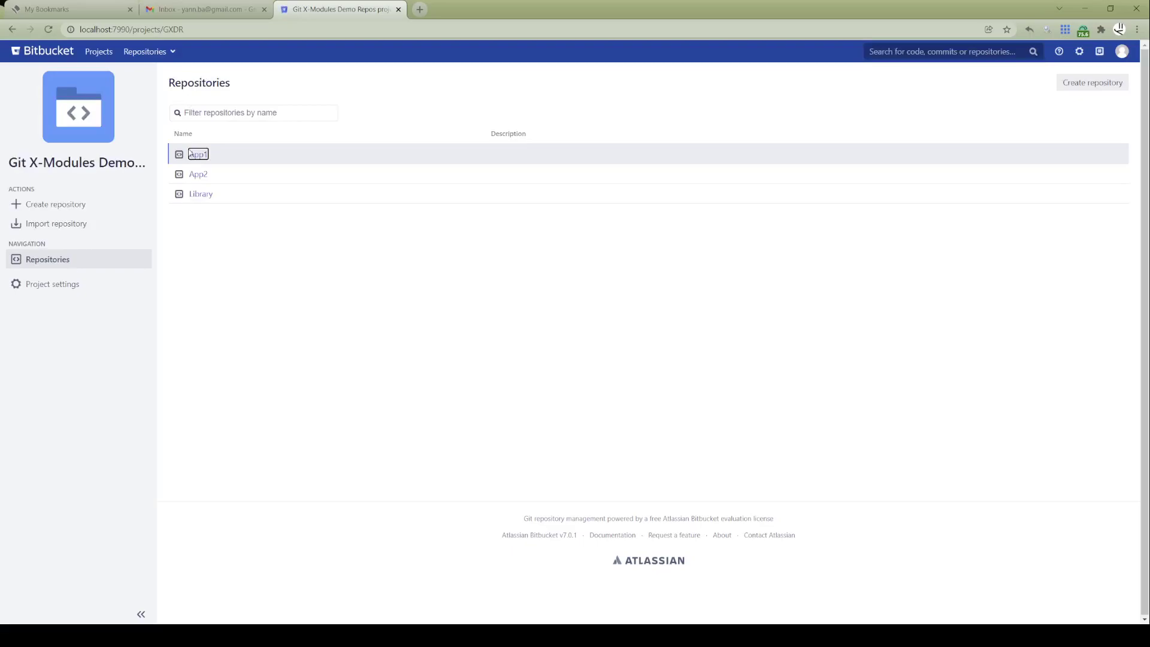
# Step: Examine library/shared_code and the commit history of App2's master branch, and return to the project's repository list
pyautogui.click(193, 175)
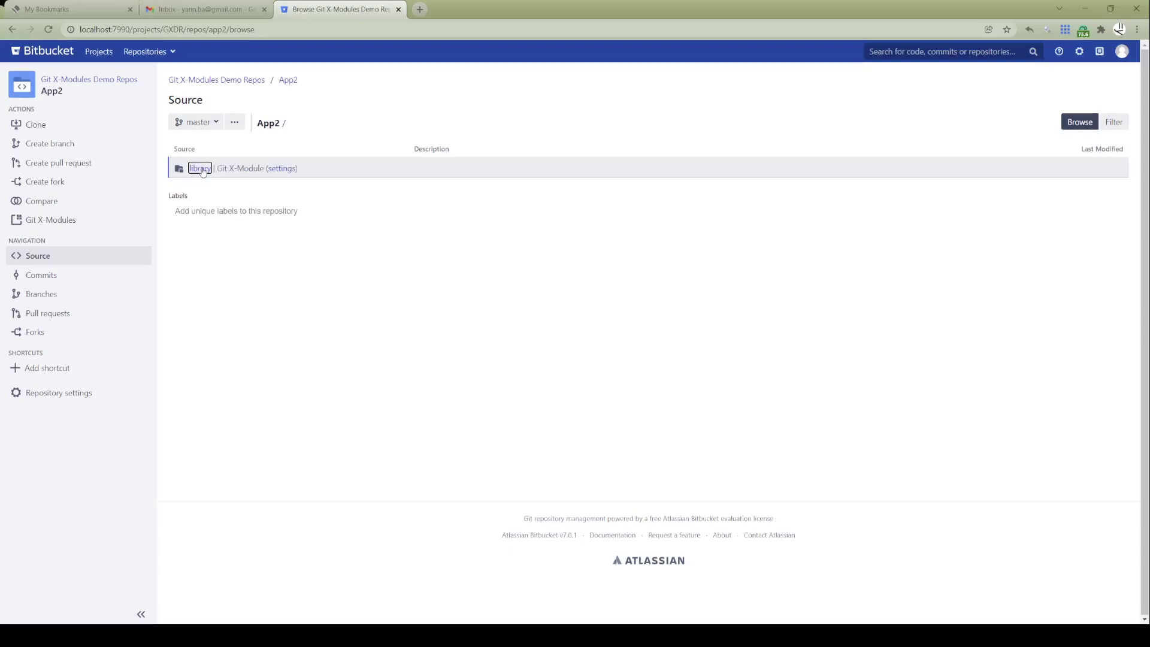
pyautogui.click(202, 170)
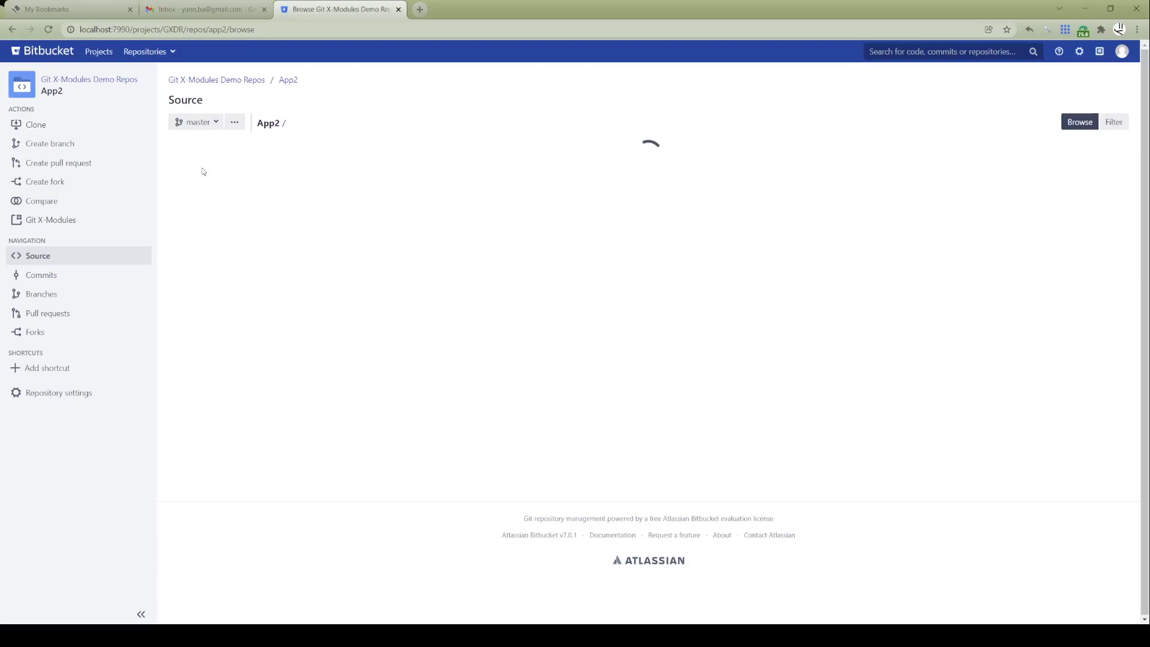
pyautogui.click(206, 194)
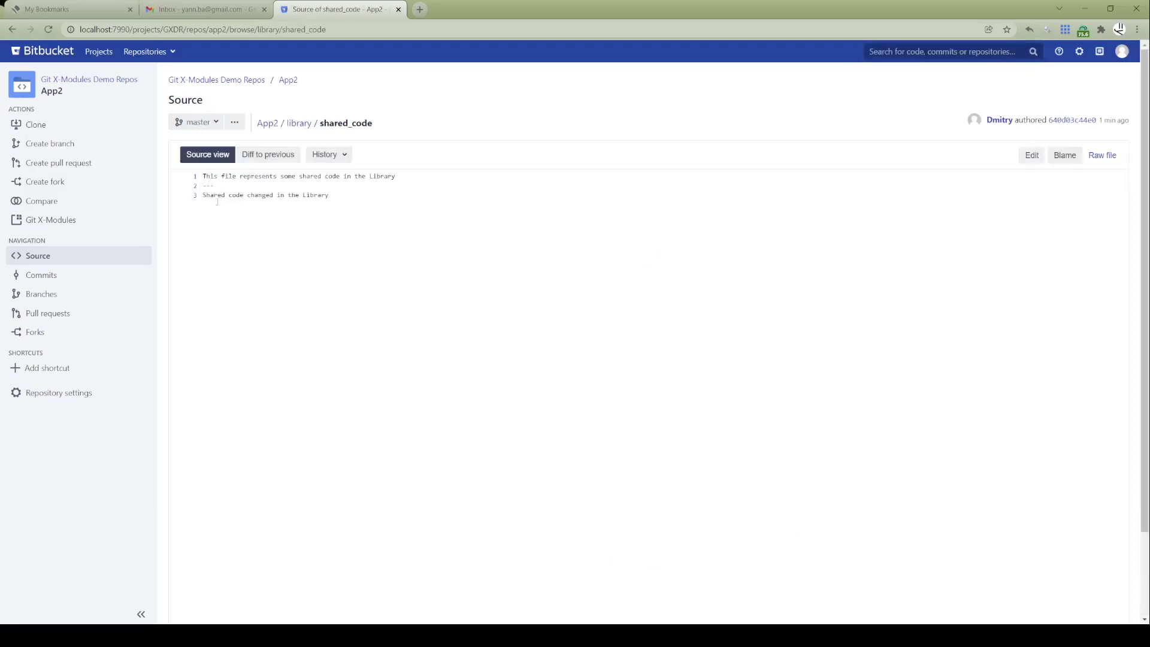
pyautogui.click(52, 274)
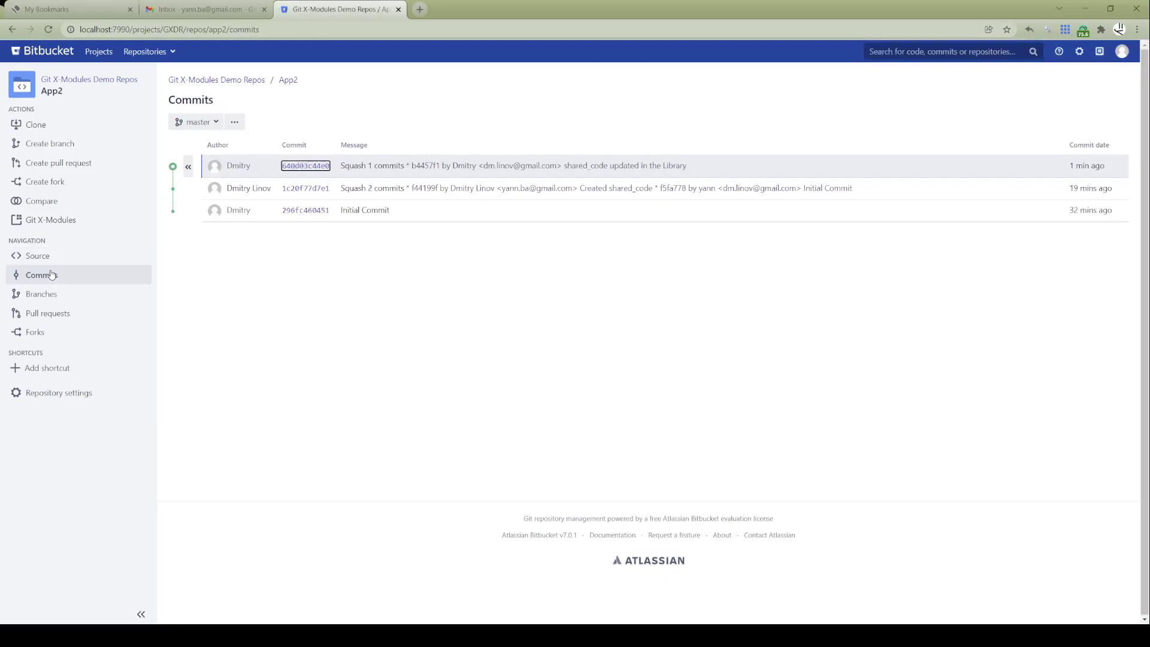
pyautogui.click(231, 82)
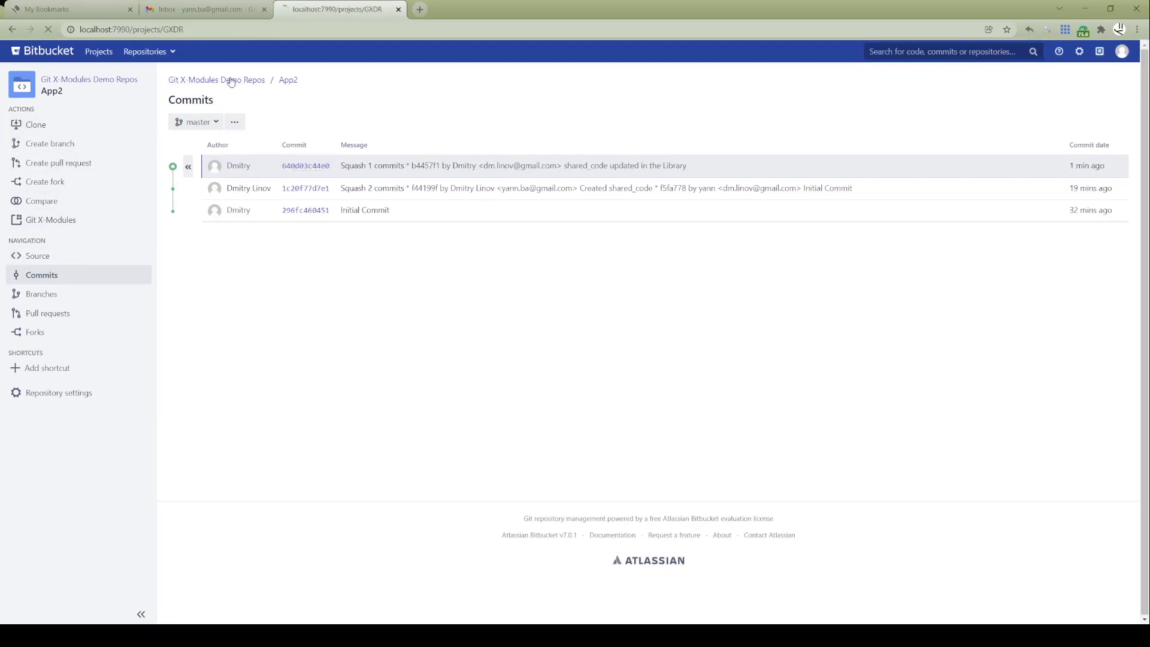